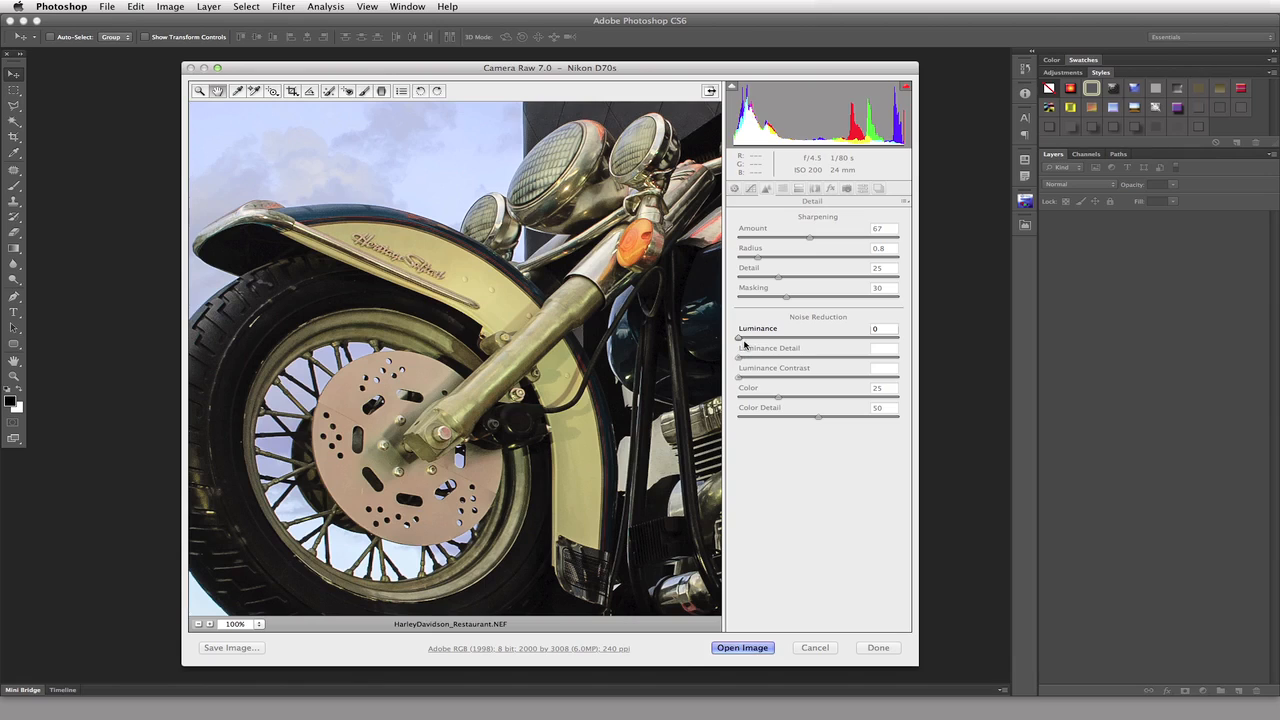
Try Luminance noise reduction at 47 and 100 on the motorcycle photo, then reset it to 0.
left_click(738, 339)
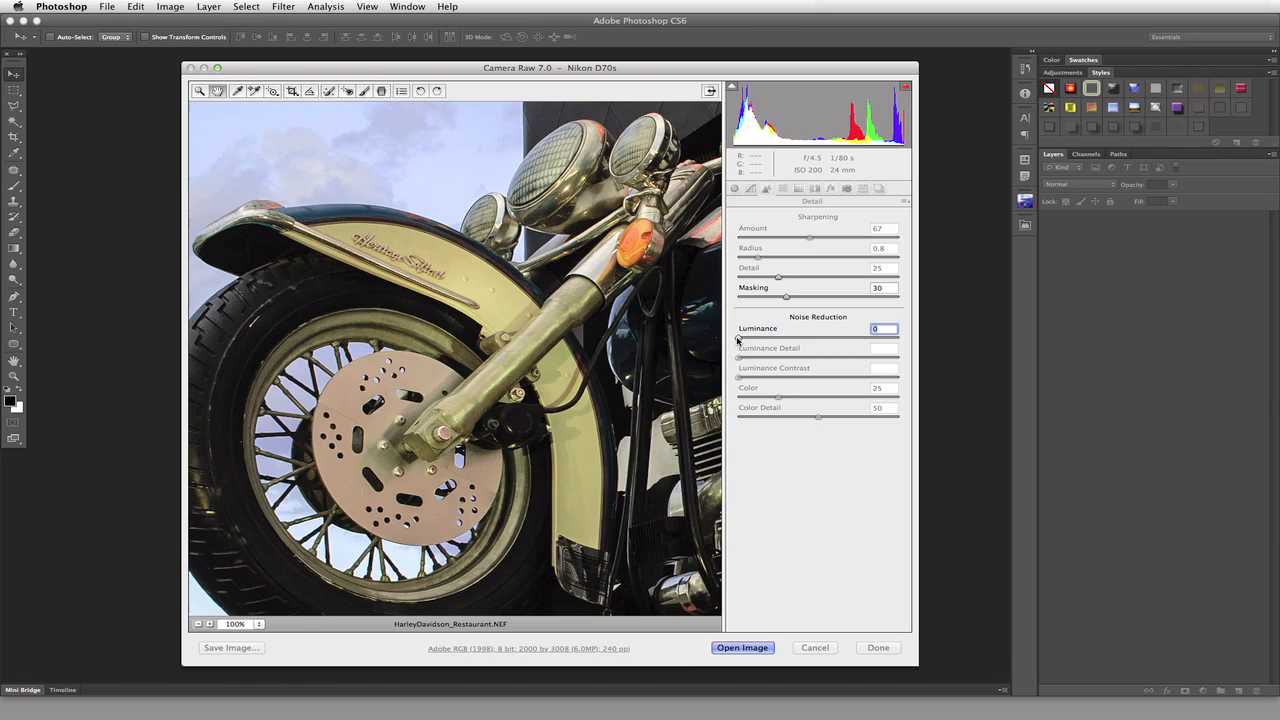
left_click_drag(738, 339, 810, 337)
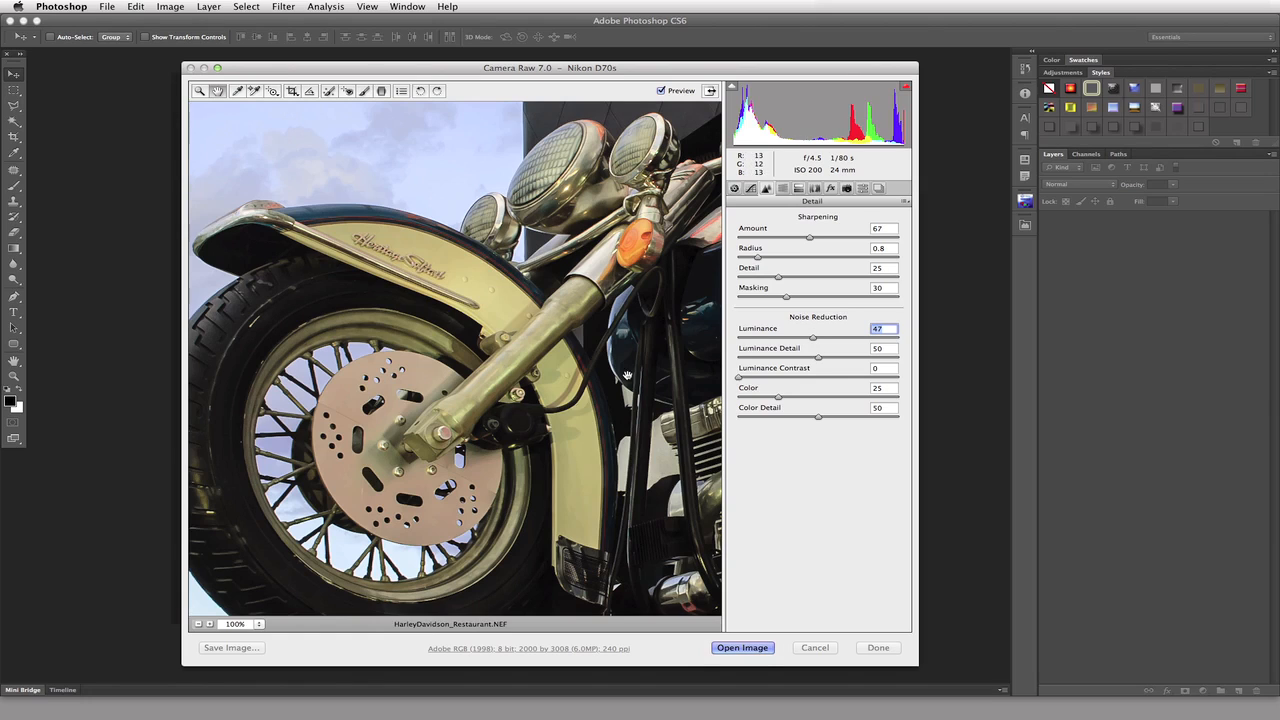
left_click_drag(806, 338, 703, 338)
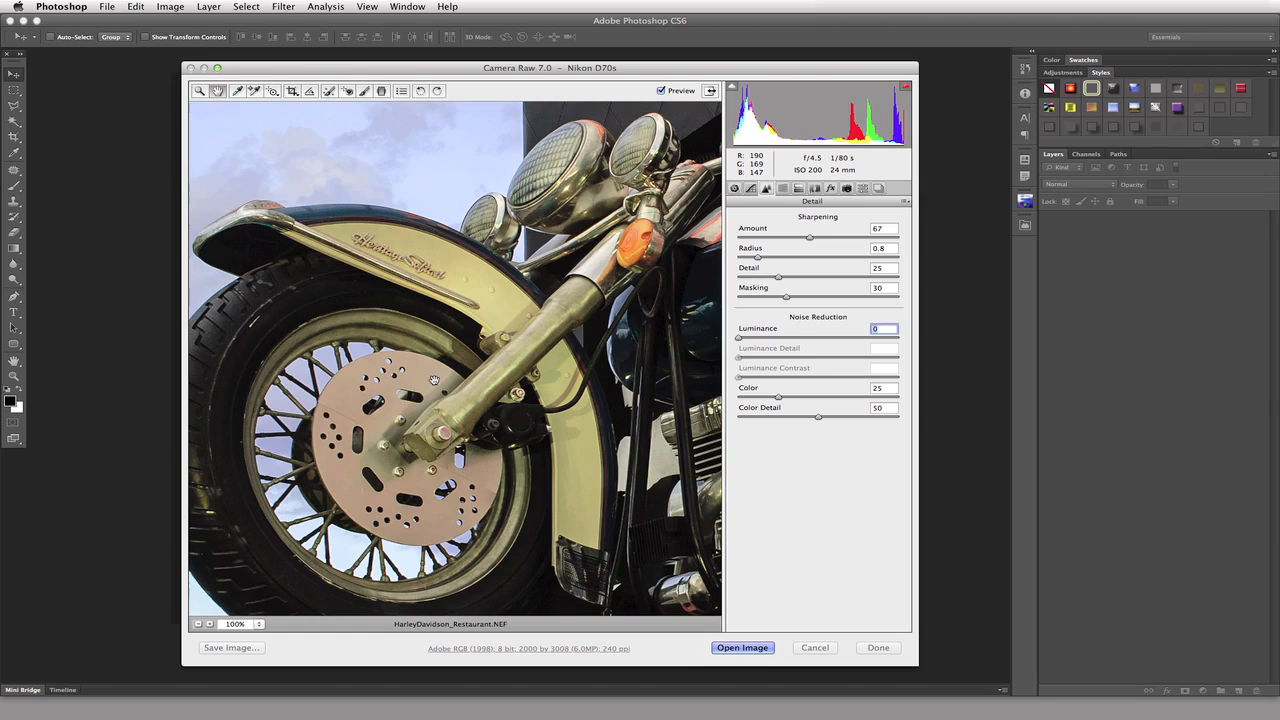
left_click_drag(739, 338, 919, 339)
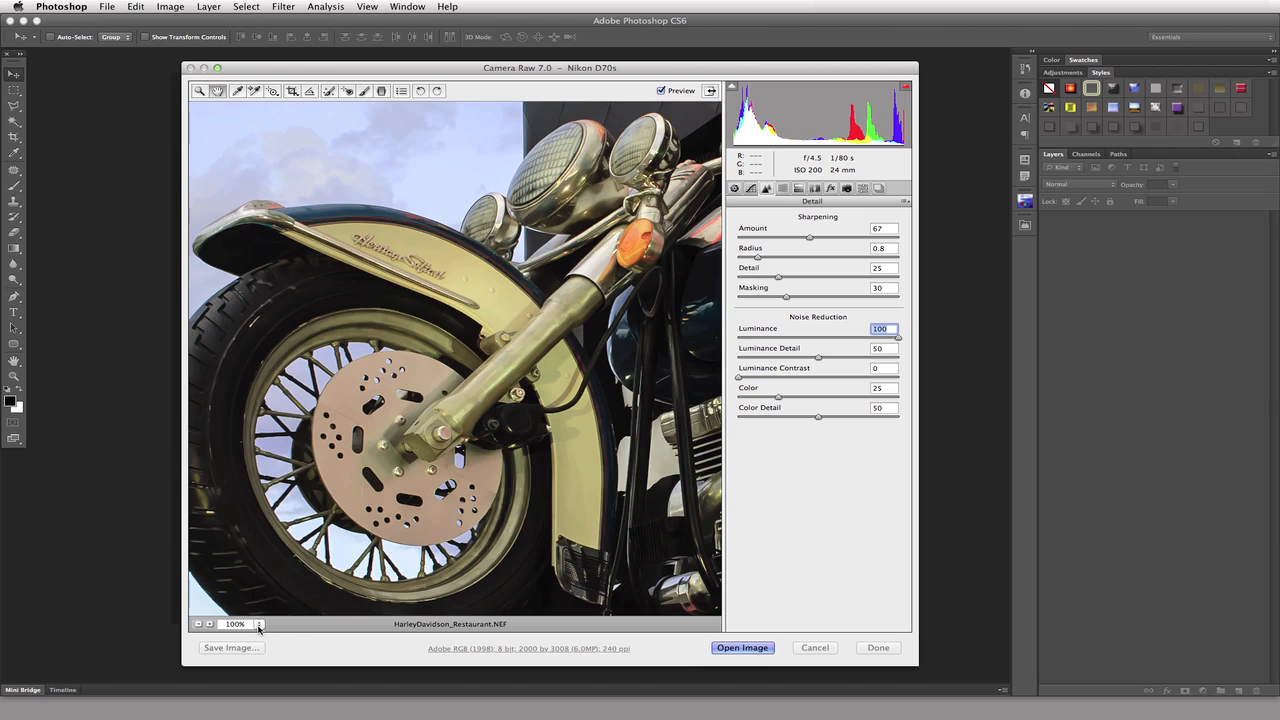
key("super+equal")
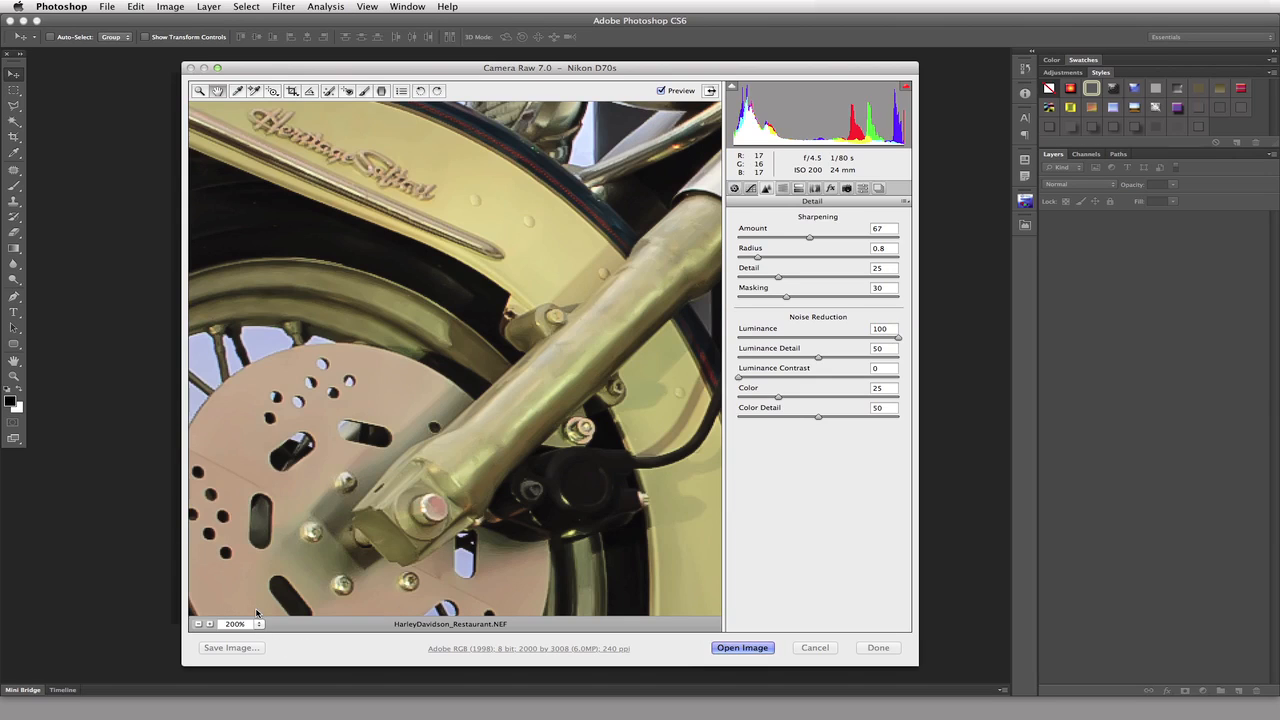
left_click(880, 328)
type("0")
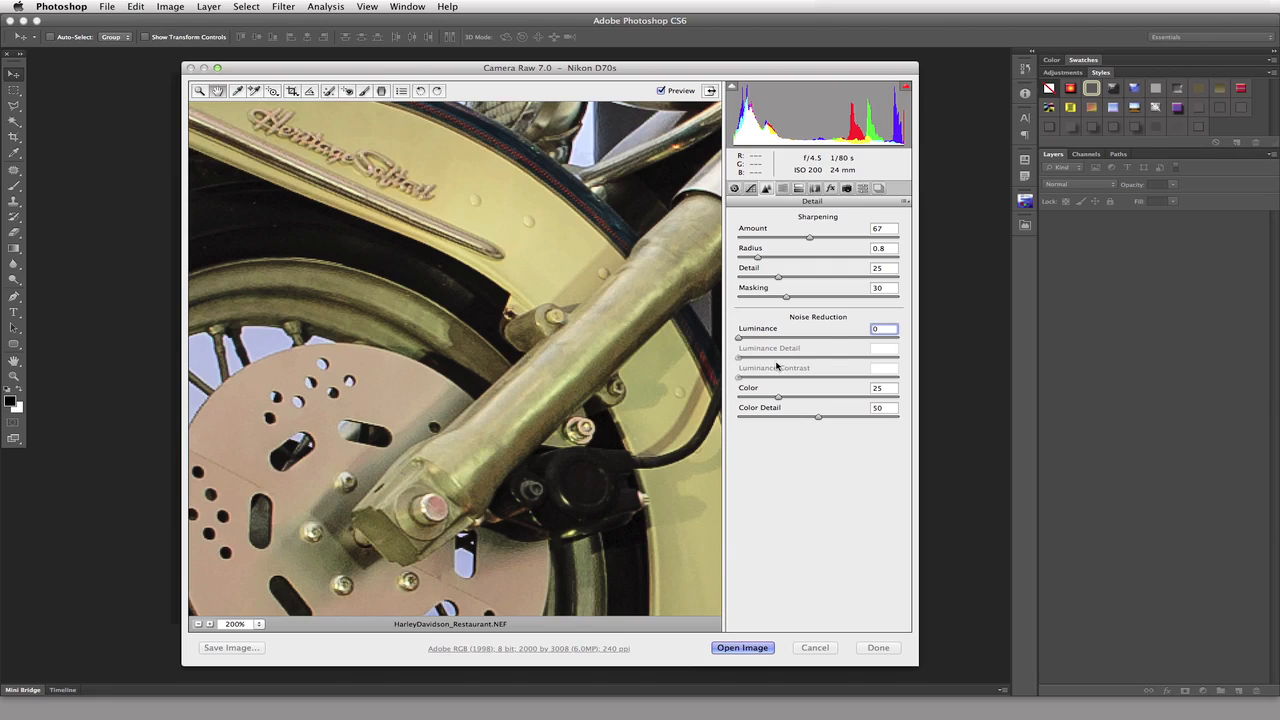
Test Luminance noise reduction at 25 and 100, check the sky and headlights, and return it to 0.
left_click_drag(737, 340, 778, 341)
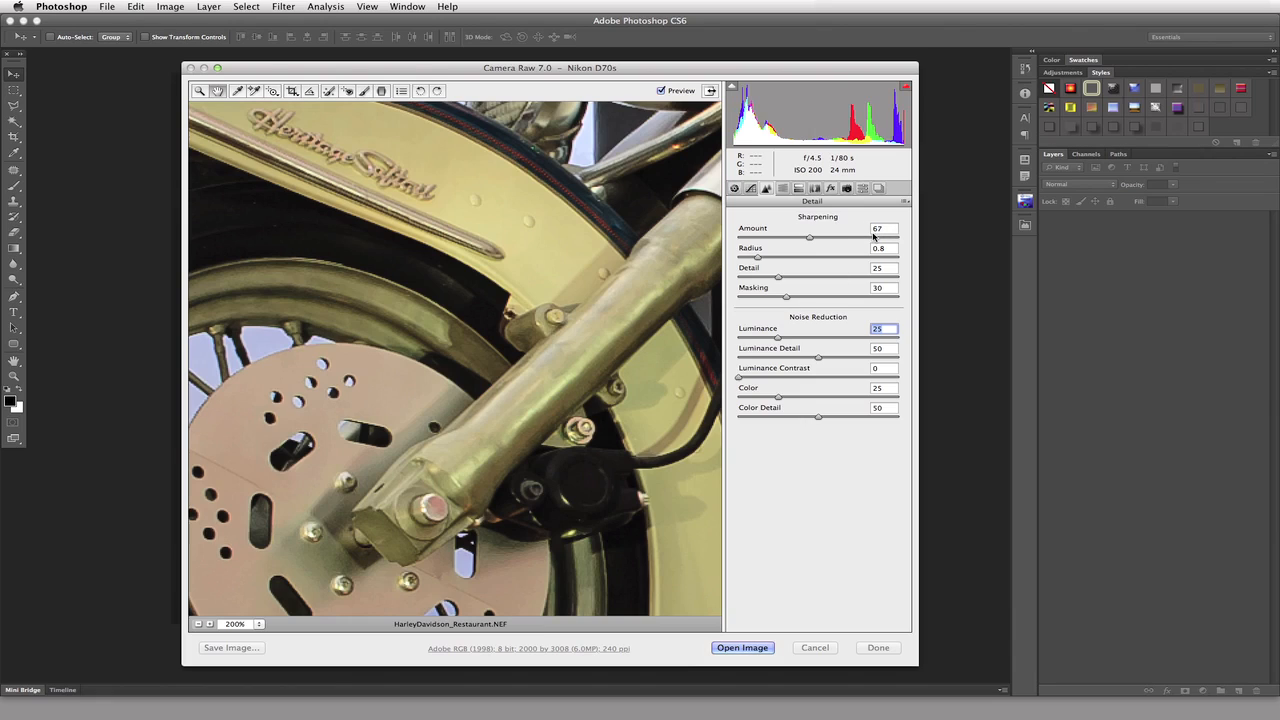
left_click_drag(820, 338, 912, 350)
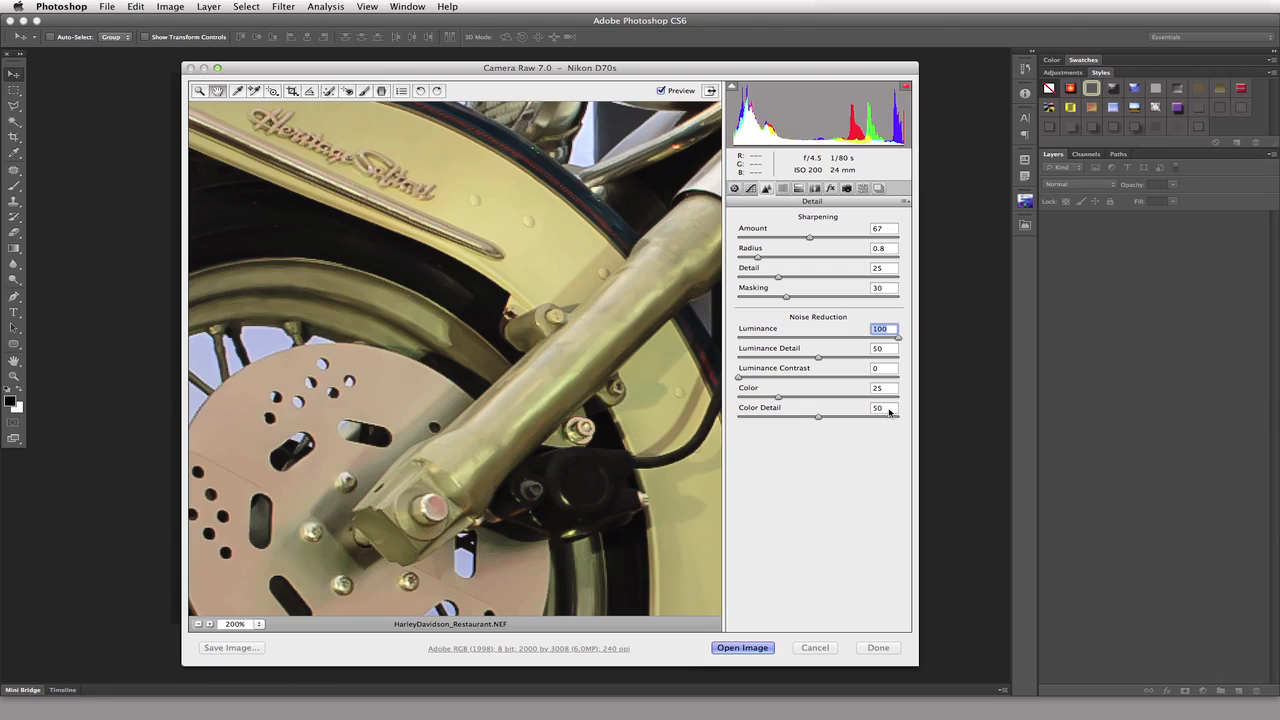
left_click_drag(630, 172, 562, 508)
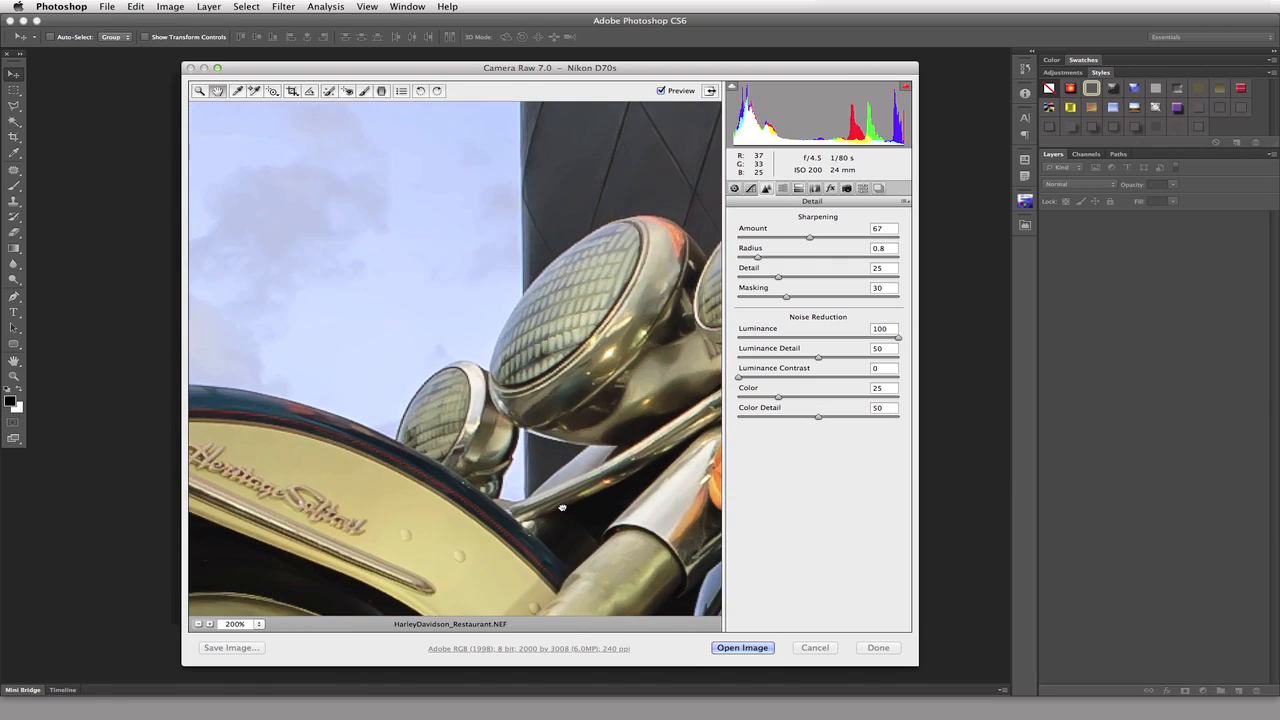
left_click(885, 329)
type("0")
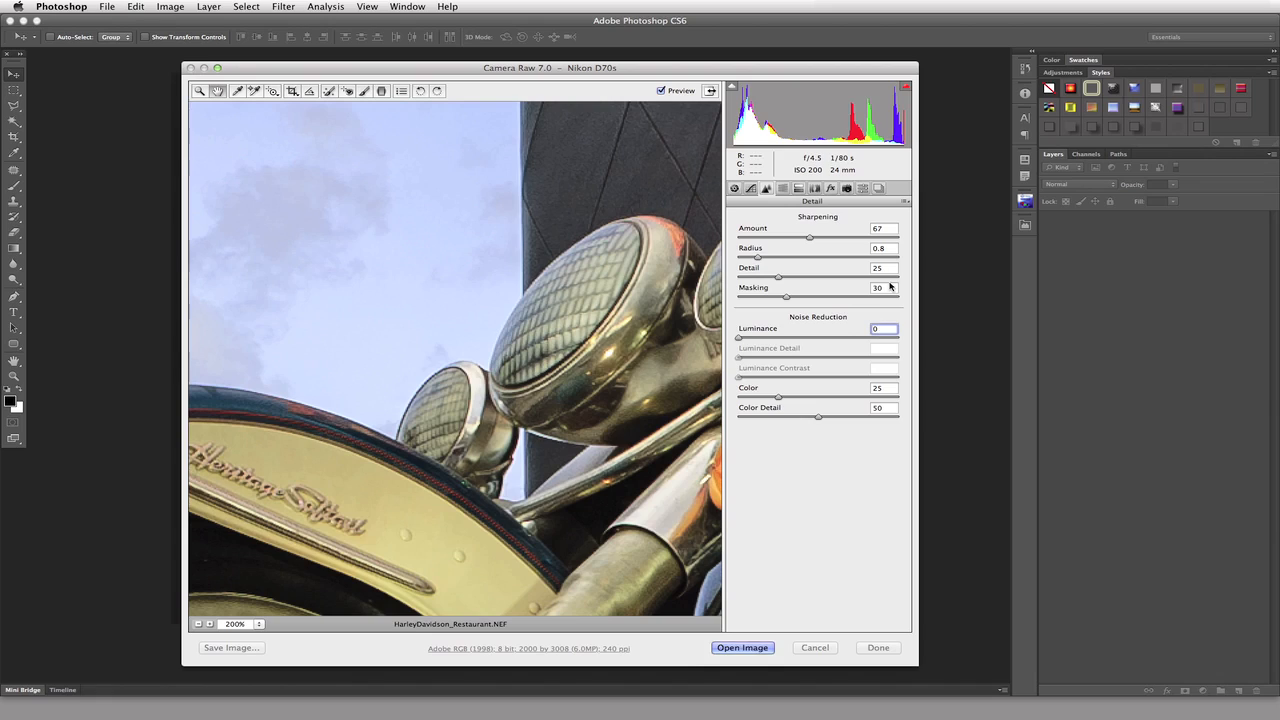
Set Luminance noise reduction to 30 and Luminance Detail to 60.
key("shift")
key("shift")
key("shift+Up")
key("shift+Up")
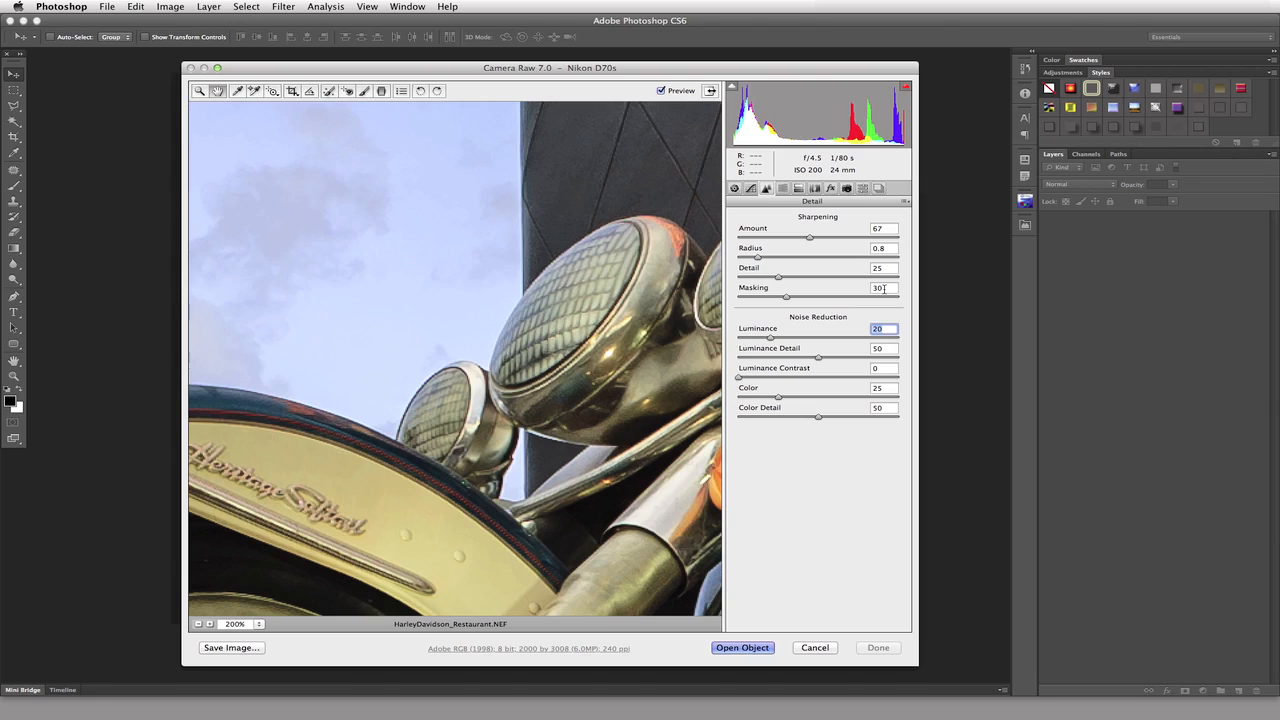
key("shift+Up")
key("Tab")
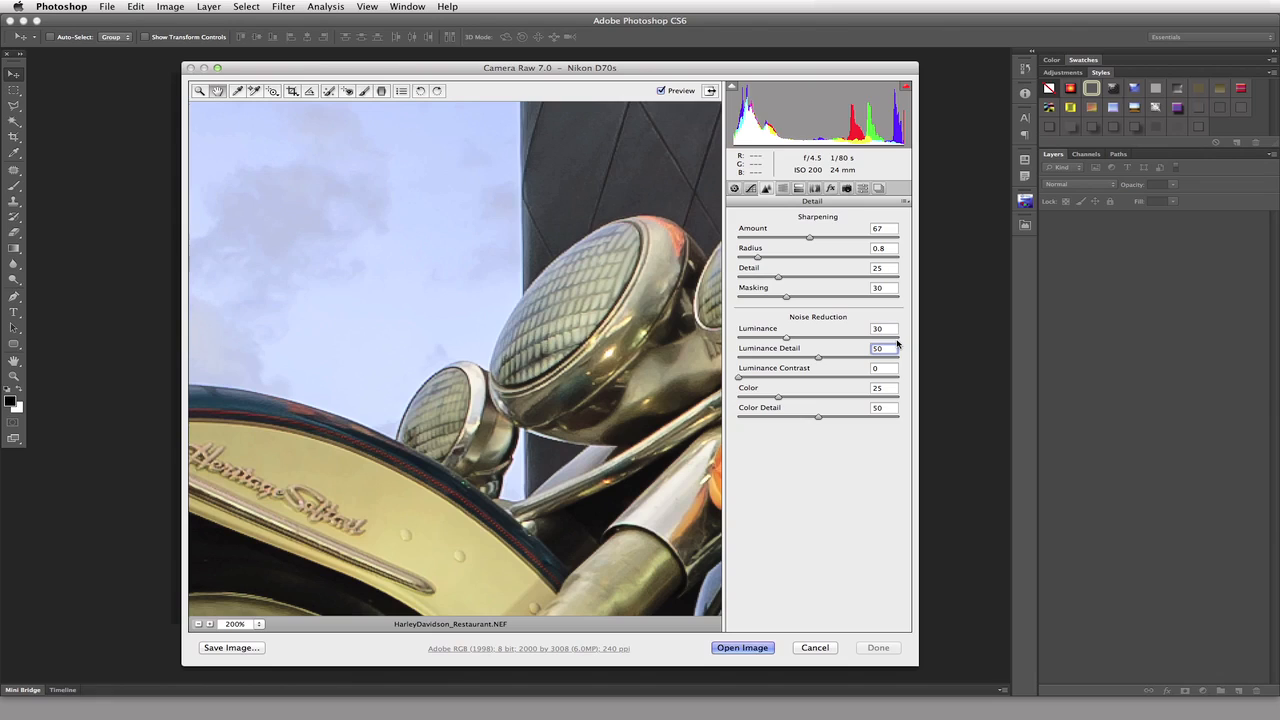
key("shift+Up")
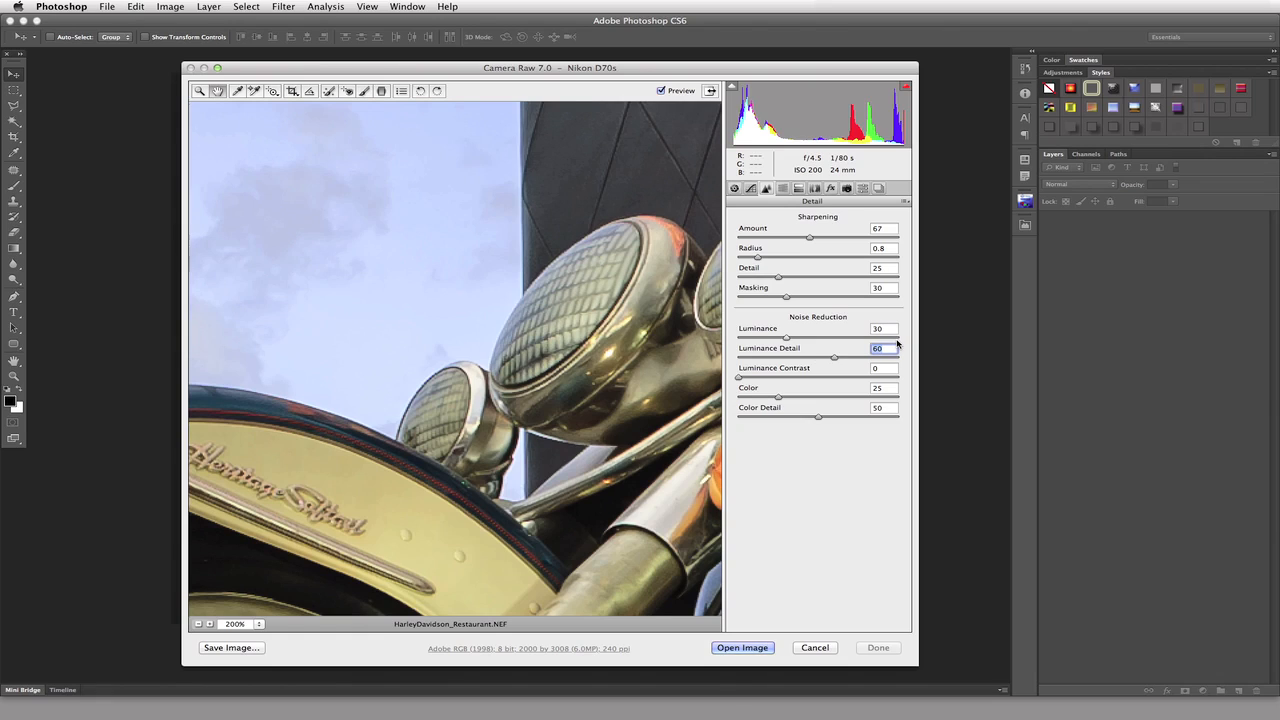
Raise Luminance noise reduction to 33 and try Luminance Contrast at 45 before resetting the contrast to 0.
left_click(880, 328)
key("Up")
key("Up")
key("Up")
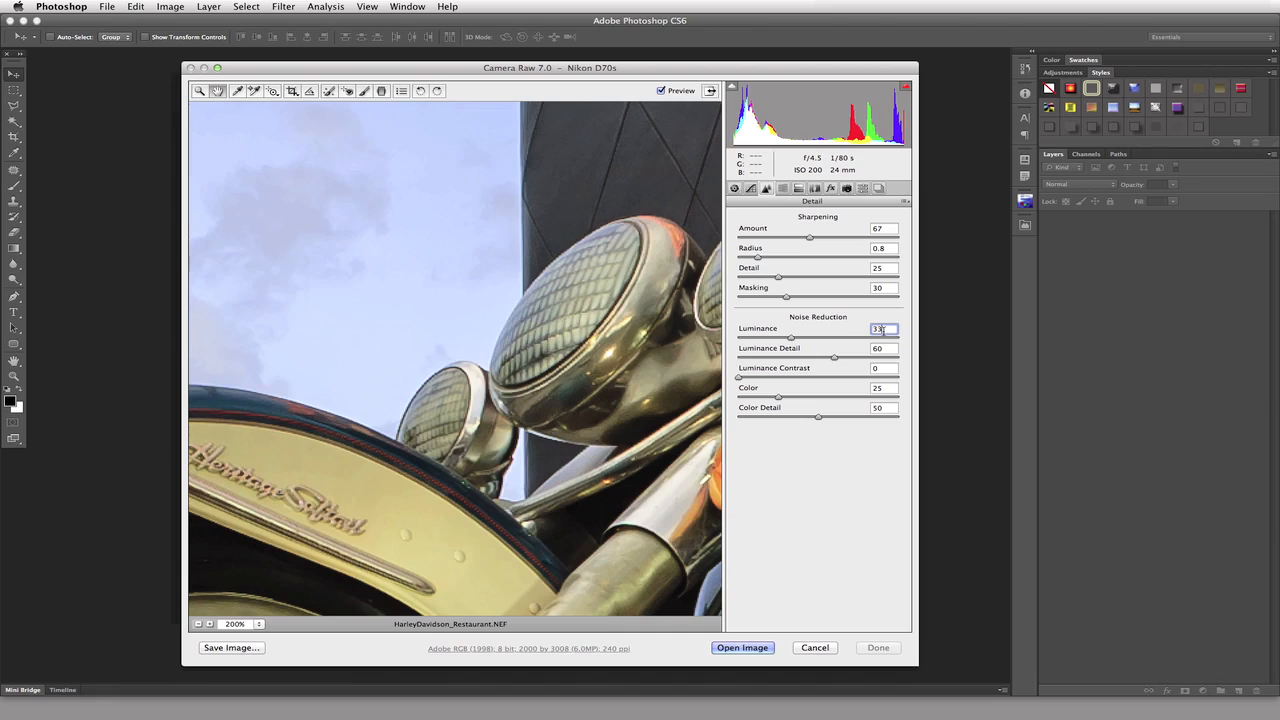
left_click(739, 378)
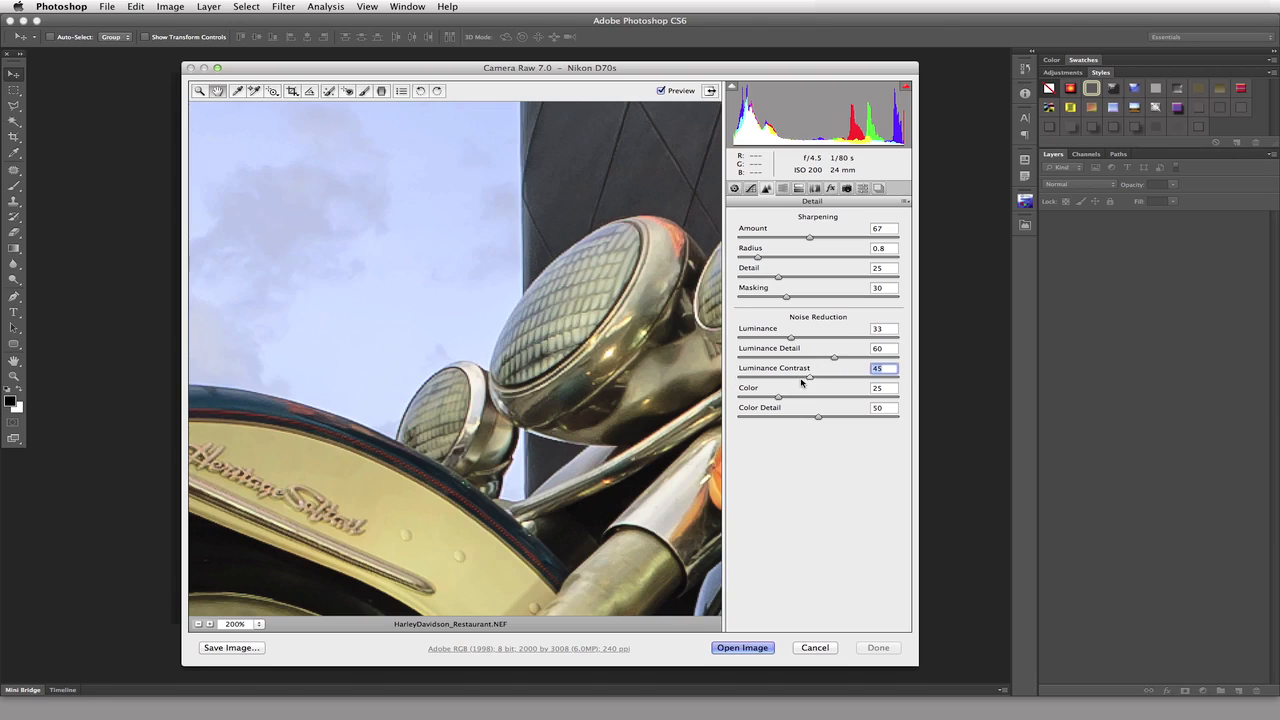
key("alt")
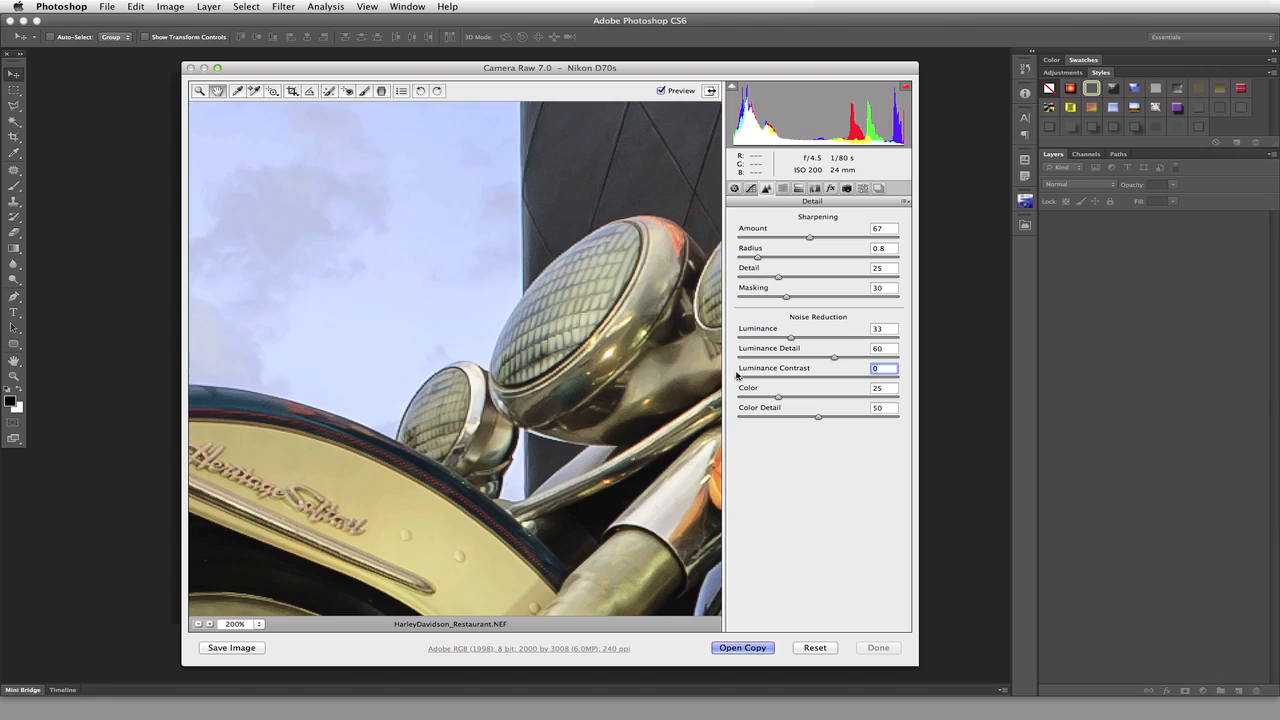
Try Luminance Detail at 59 and Luminance at 35, then restore Luminance to 30 and Luminance Detail to 60.
left_click(835, 359)
left_click_drag(835, 359, 793, 337)
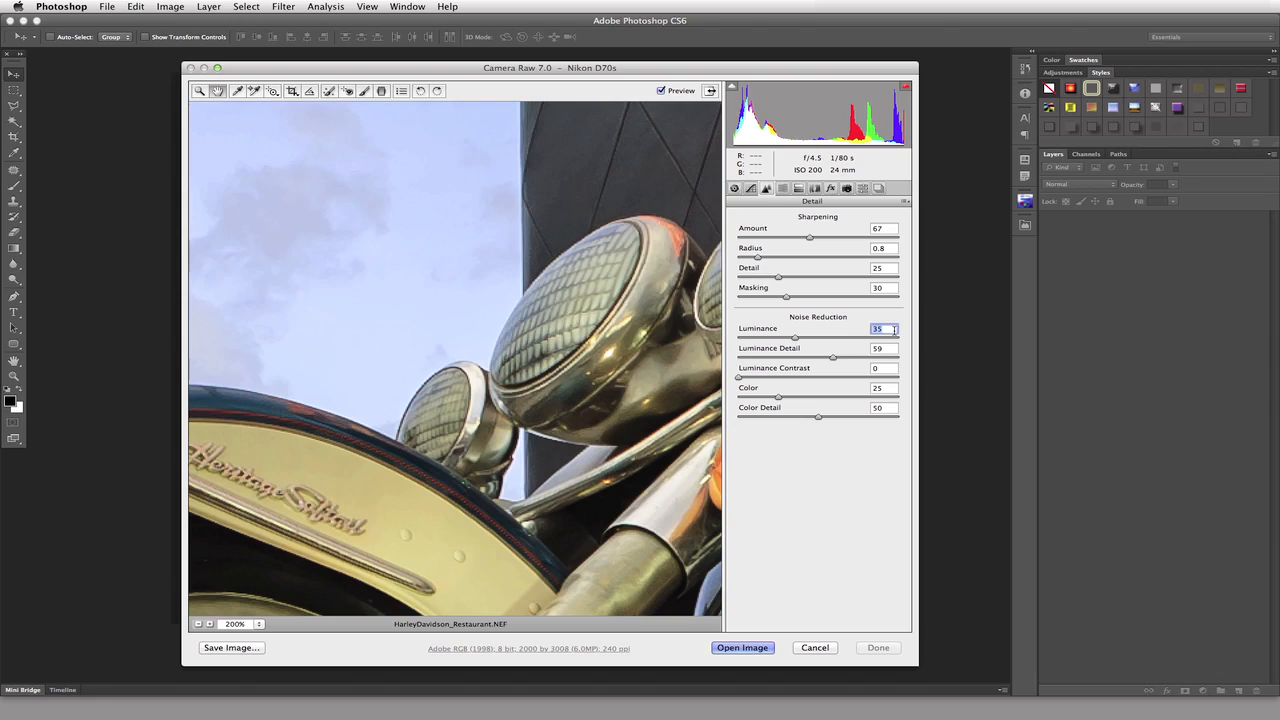
type("30")
key("Tab")
type("60")
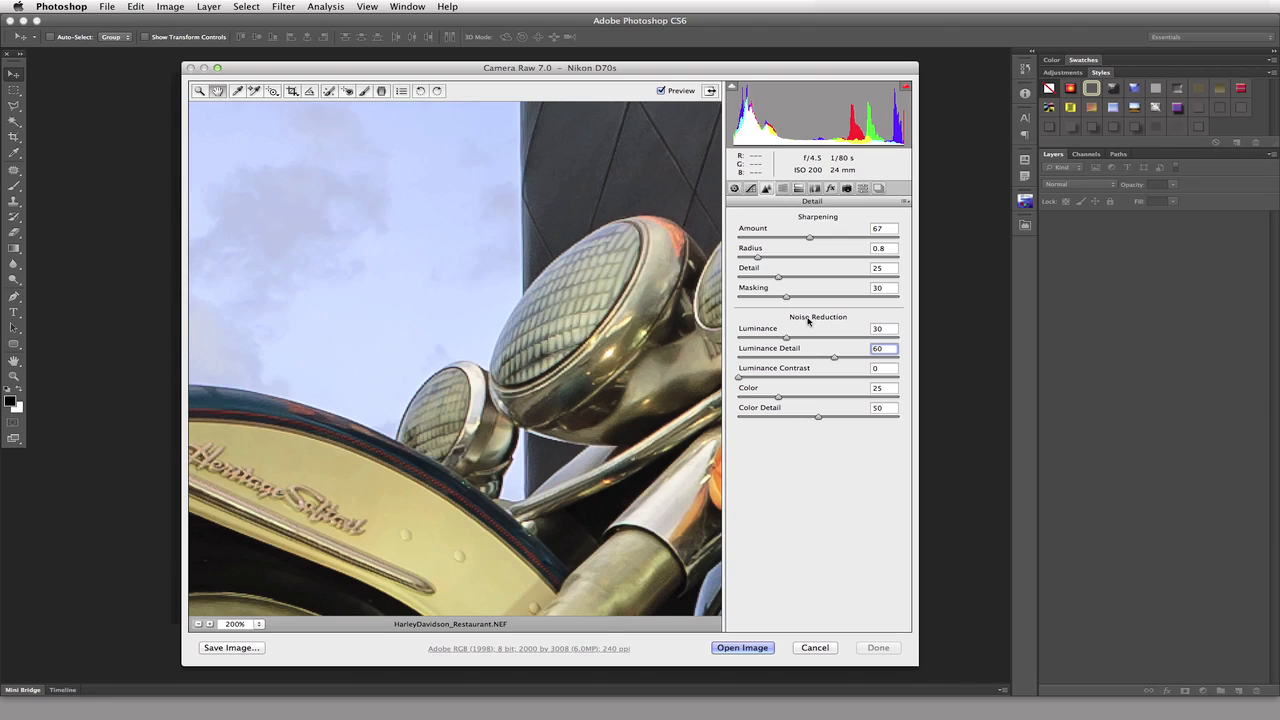
Compare the photo with and without the sharpening and noise reduction, and inspect the motorcycle's front end at 100%.
left_click(661, 91)
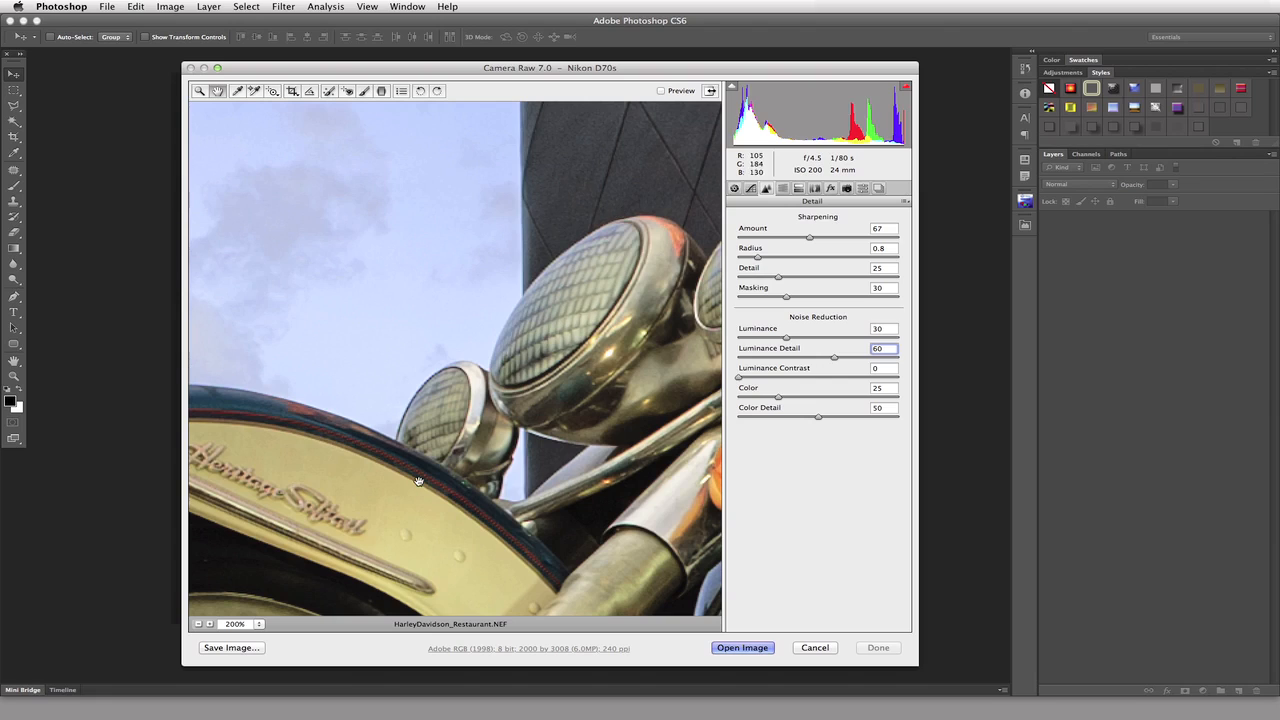
left_click(662, 92)
key("super+minus")
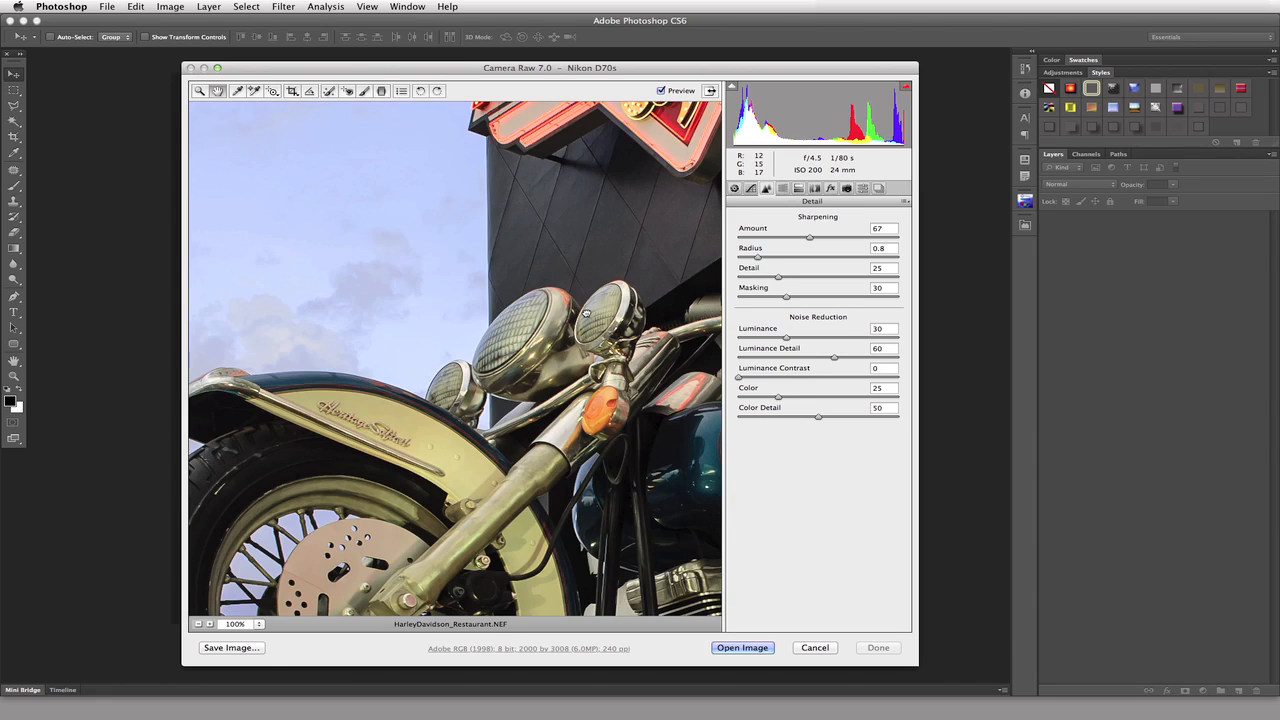
scroll(586, 313, "down", 10)
scroll(600, 320, "left", 3)
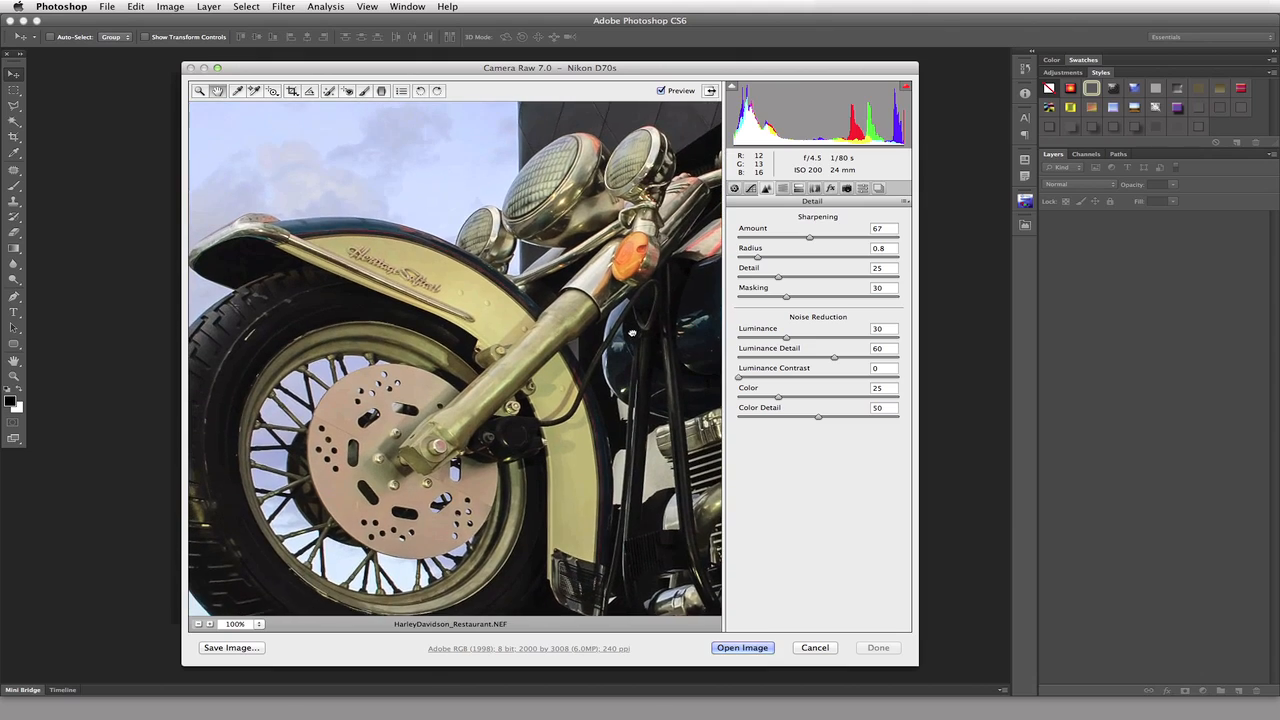
left_click_drag(632, 333, 633, 338)
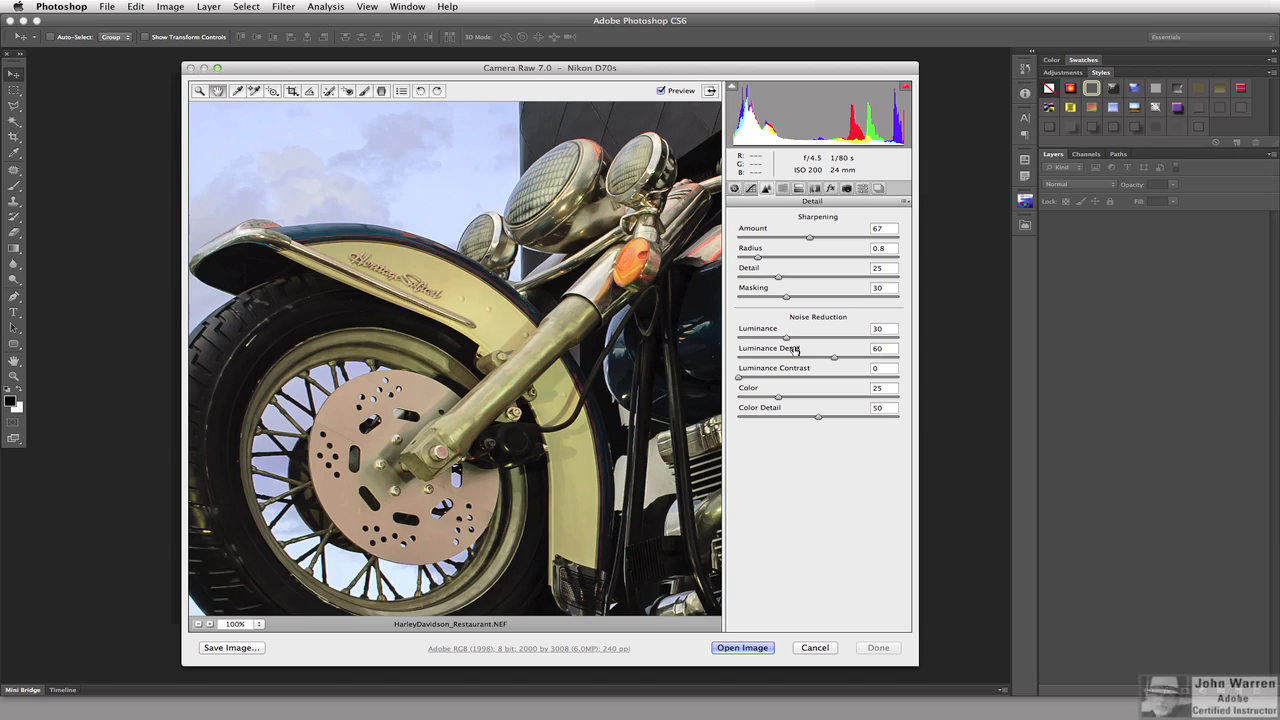
Switch from the Detail settings to the HSL / Grayscale hue adjustments.
left_click(785, 189)
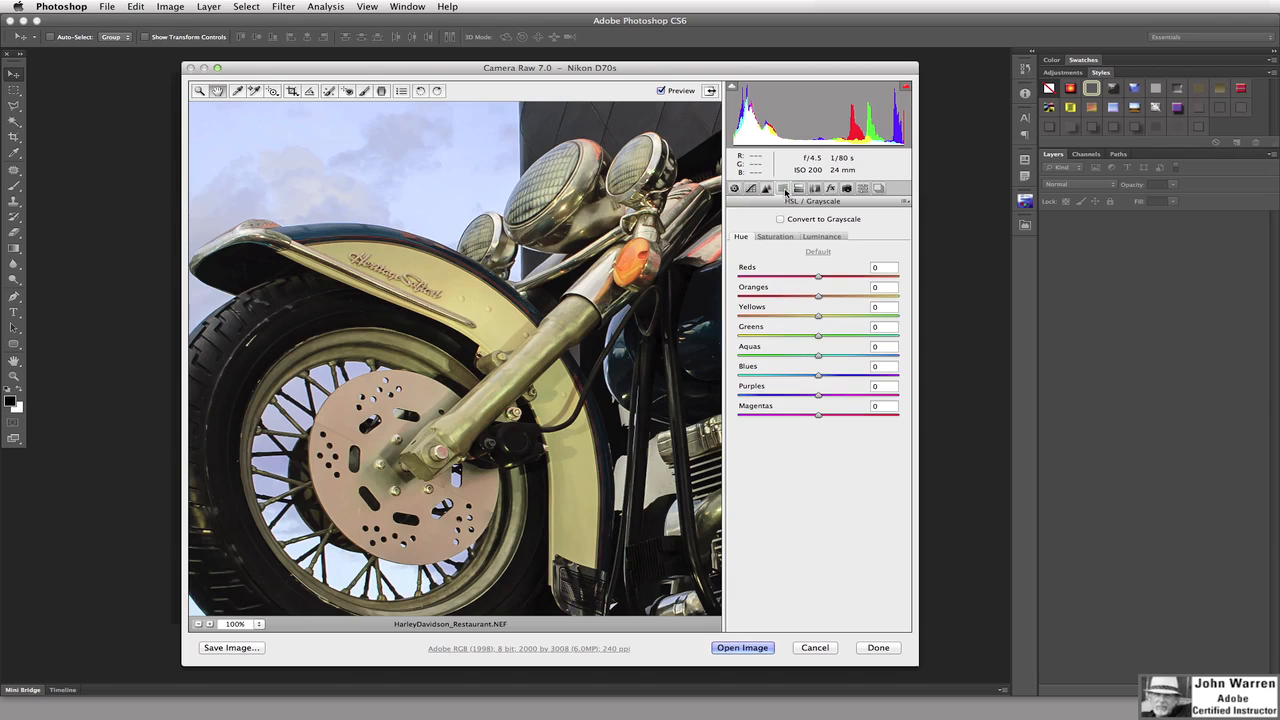